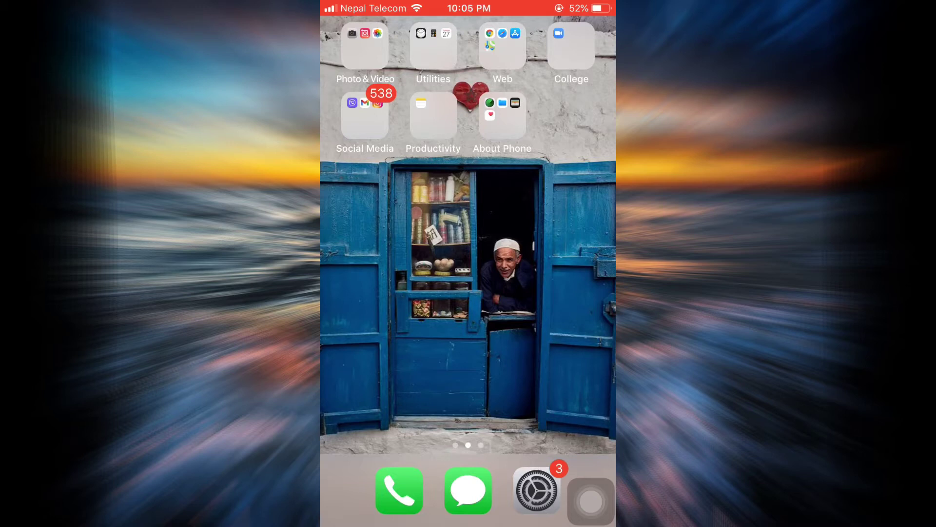
- Launch Chrome from the Web folder and load the ea.com home page
{"action": "left_click", "coordinate": [503, 45]}
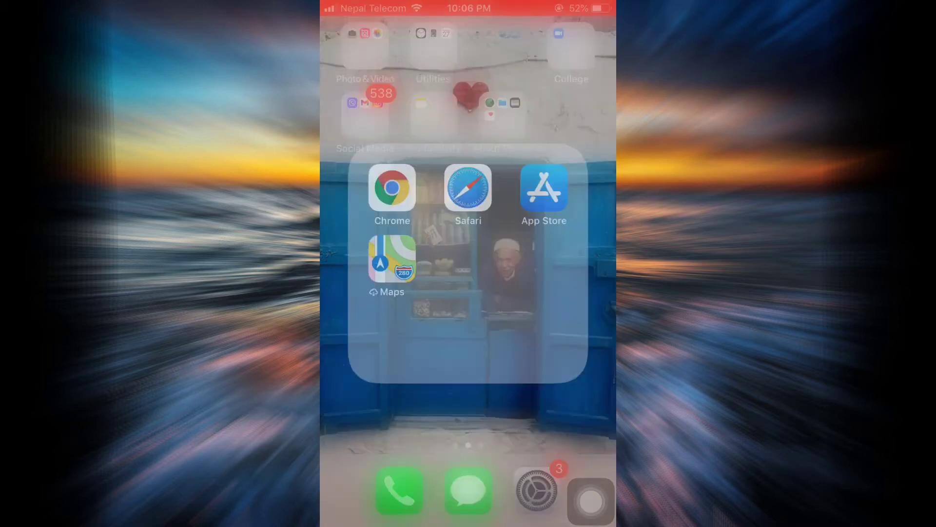
{"action": "left_click", "coordinate": [390, 189]}
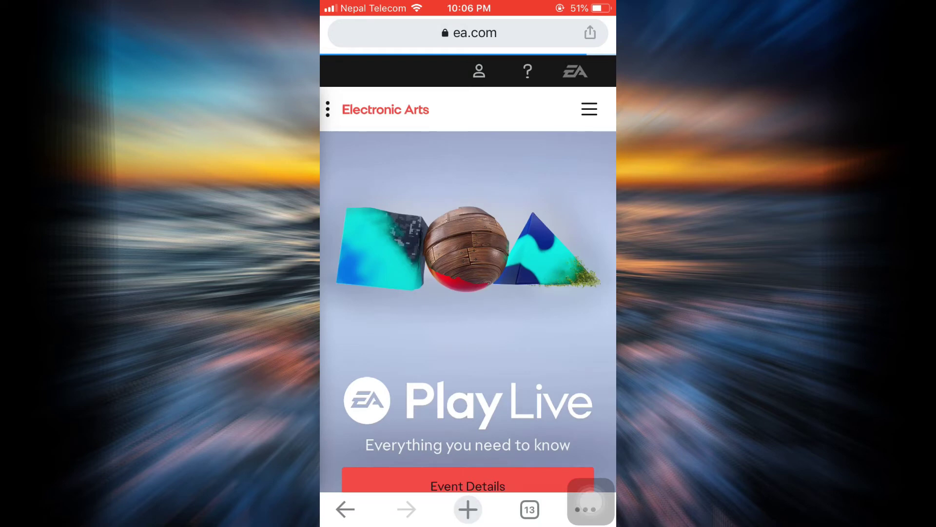
- Sign in via the profile icon and go to Account Settings' About Me page
{"action": "left_click", "coordinate": [479, 71]}
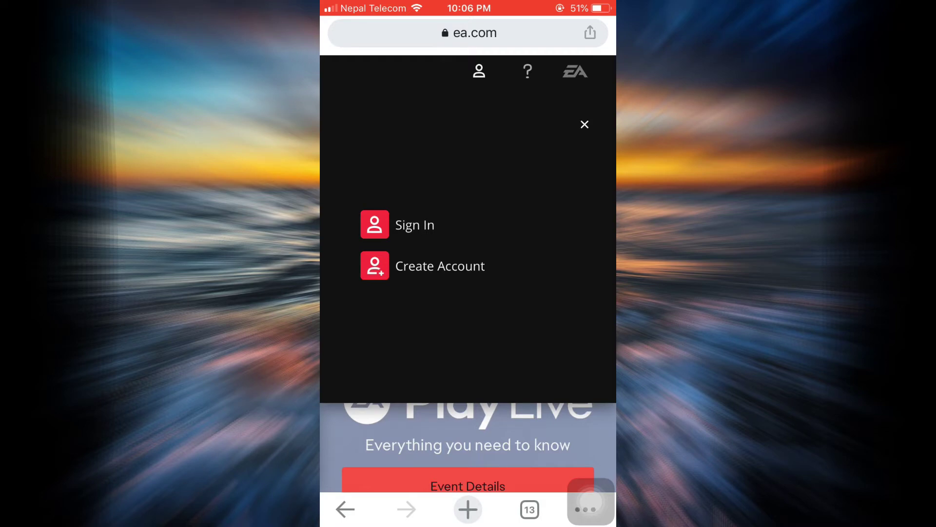
{"action": "left_click", "coordinate": [585, 124]}
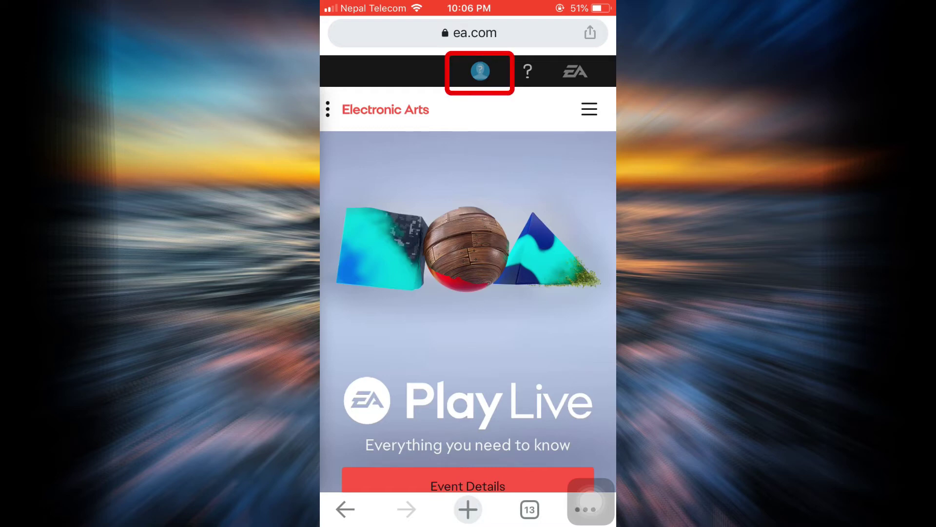
{"action": "left_click", "coordinate": [481, 71]}
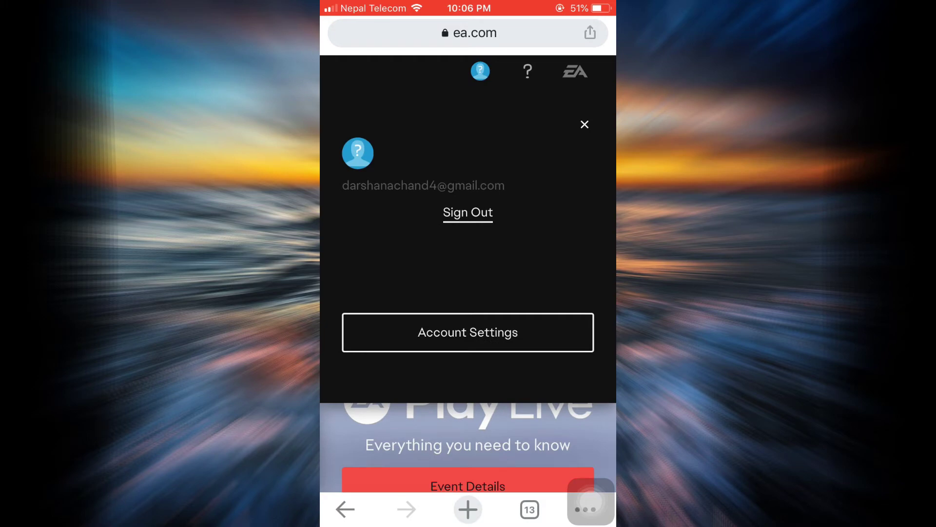
{"action": "left_click", "coordinate": [468, 332]}
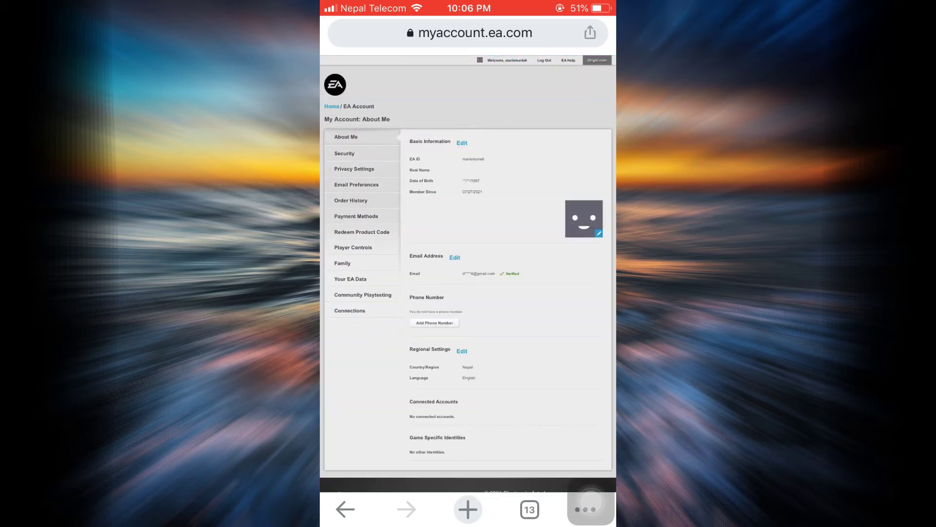
{"action": "scroll", "coordinate": [464, 153], "scroll_direction": "up", "scroll_amount": 10}
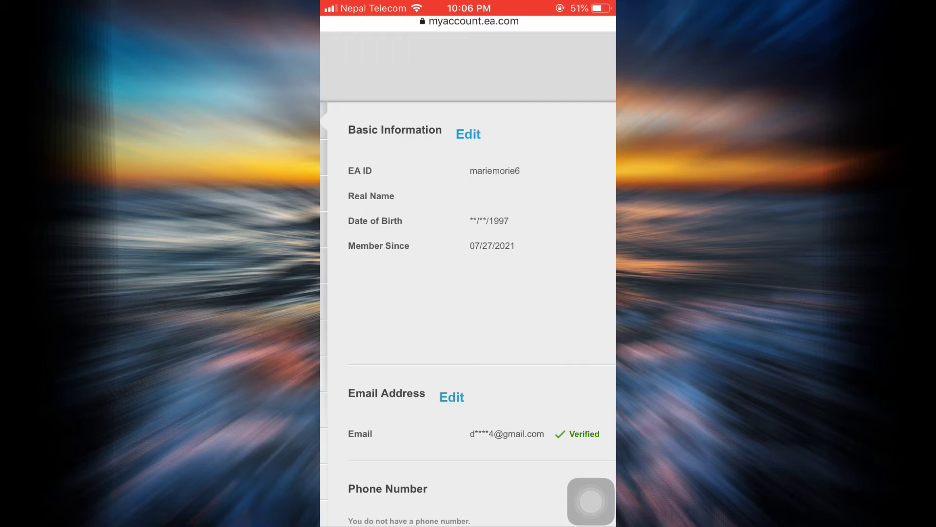
{"action": "scroll", "coordinate": [468, 224], "scroll_direction": "down", "scroll_amount": 10}
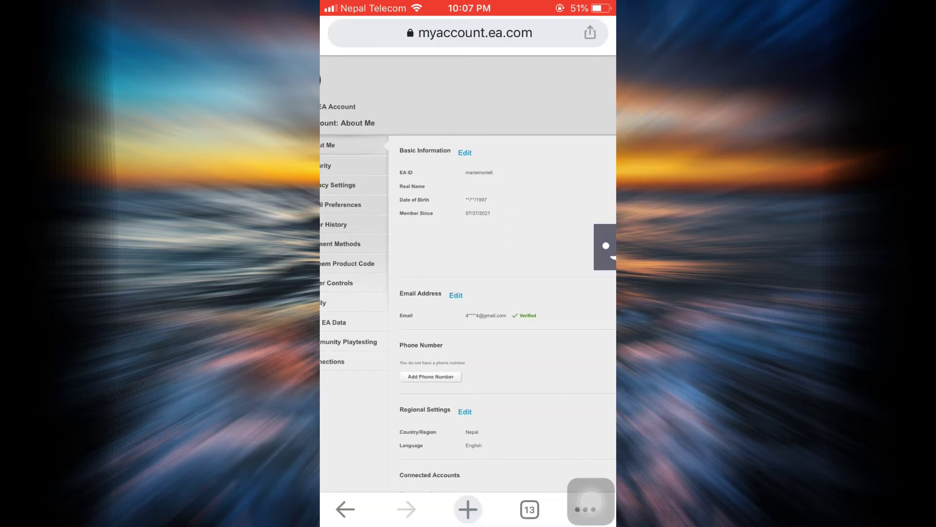
- Request an emailed security code to edit Basic Information, then go to the home screen
{"action": "left_click", "coordinate": [465, 152]}
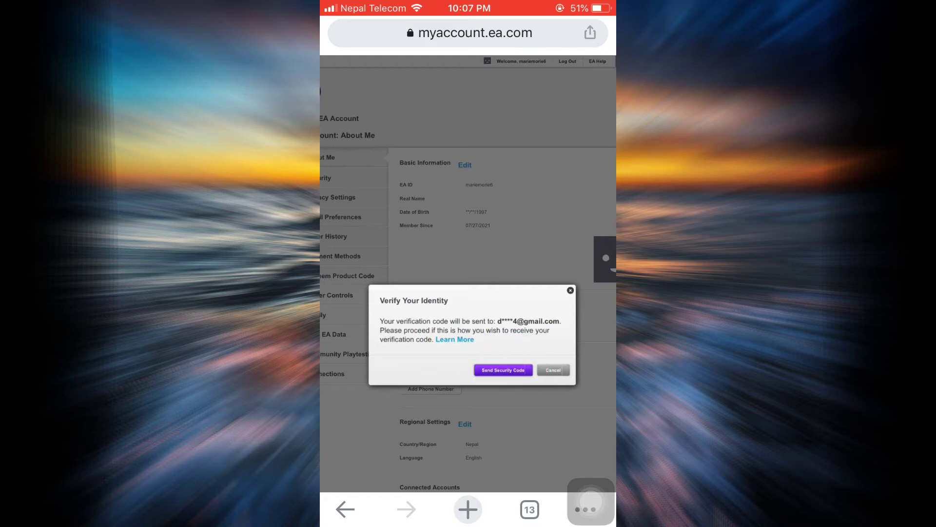
{"action": "left_click", "coordinate": [451, 345]}
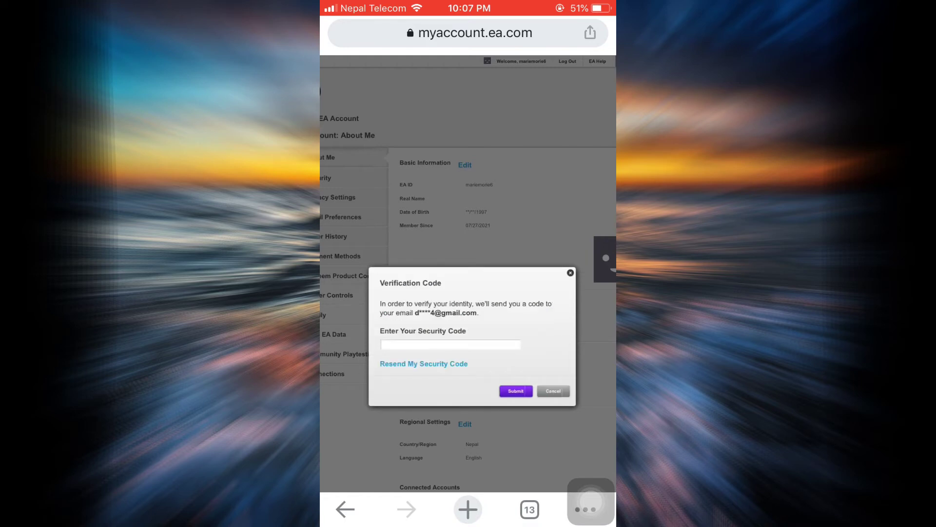
{"action": "key", "text": "super"}
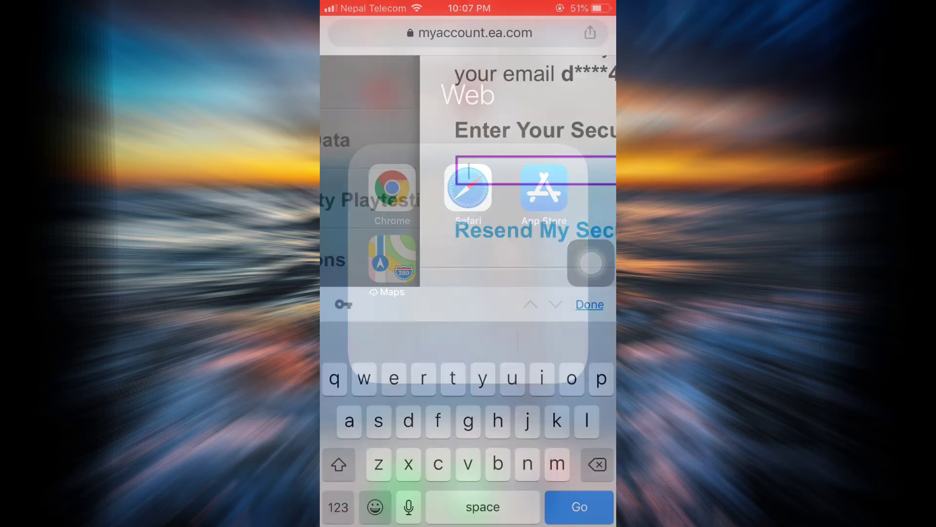
- Open Gmail from the Social Media folder and copy the code from the EA email
{"action": "left_click", "coordinate": [468, 405]}
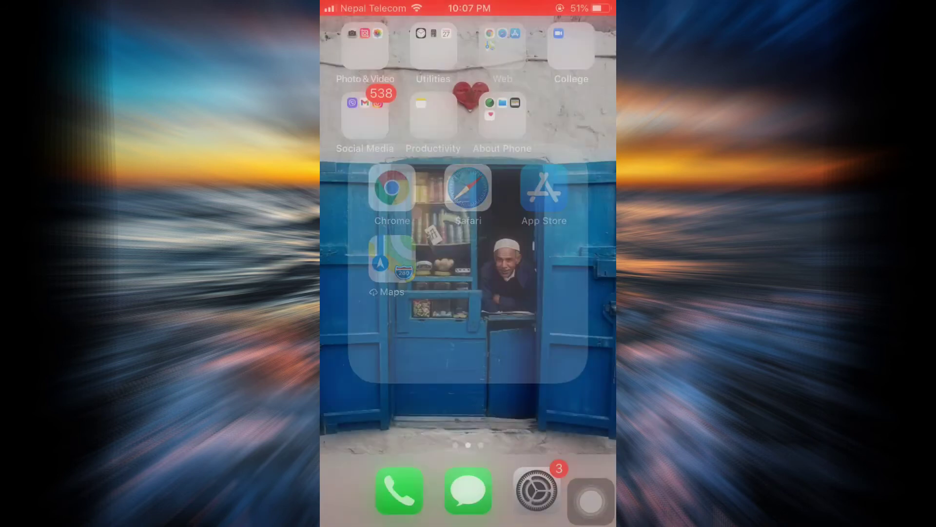
{"action": "left_click", "coordinate": [366, 115]}
{"action": "left_click", "coordinate": [467, 188]}
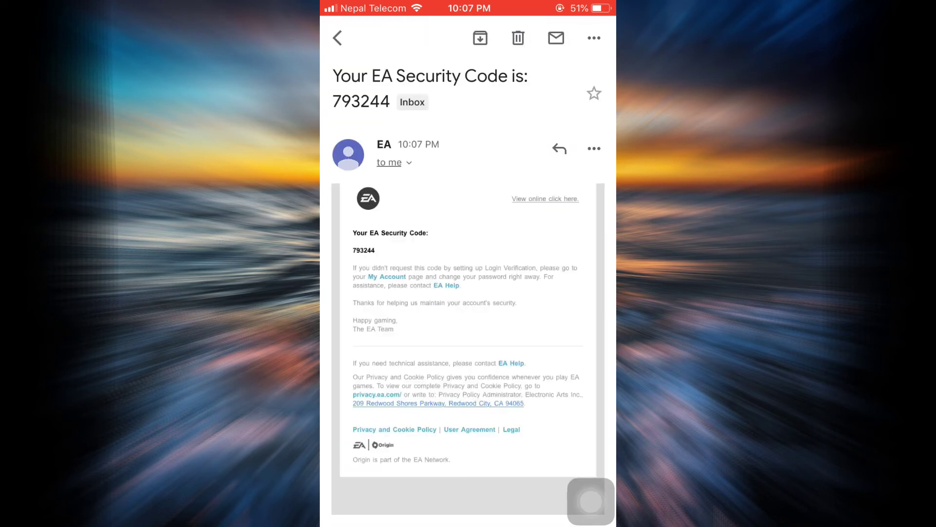
{"action": "left_click", "coordinate": [364, 250]}
{"action": "left_click", "coordinate": [397, 215]}
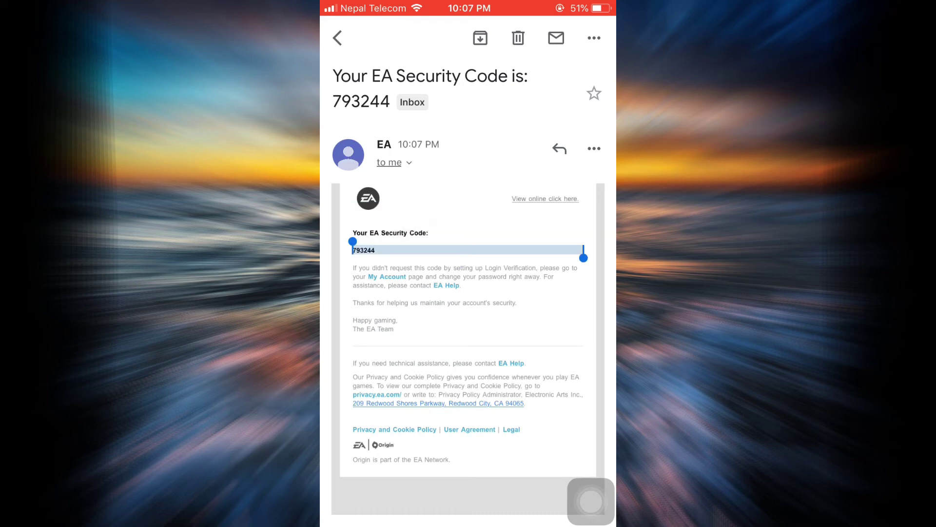
- Back in Chrome, paste the copied security code into the verification field and submit it
{"action": "key", "text": "alt+Tab"}
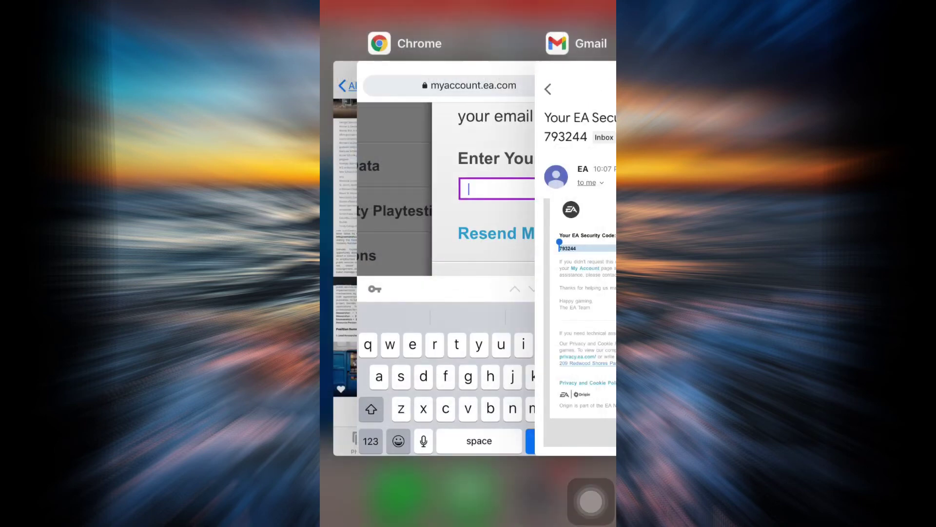
{"action": "left_click", "coordinate": [591, 502]}
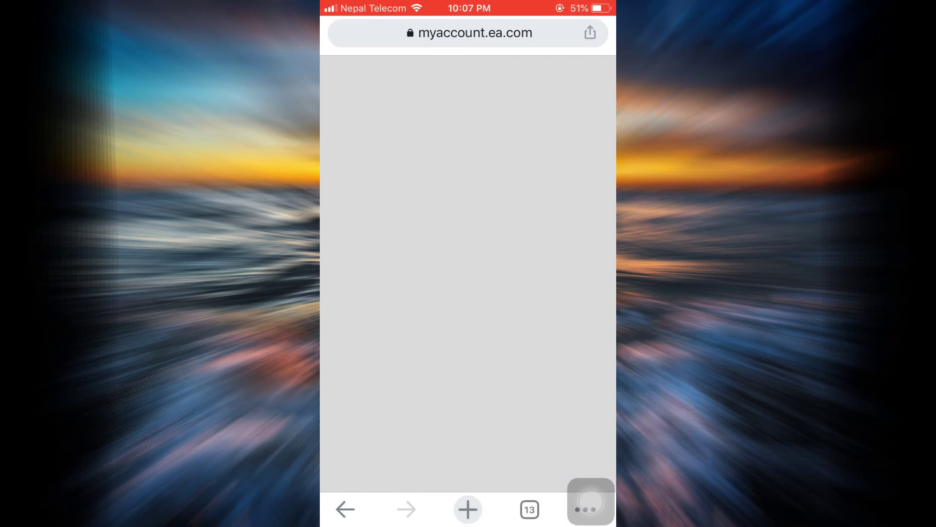
{"action": "left_click", "coordinate": [469, 171]}
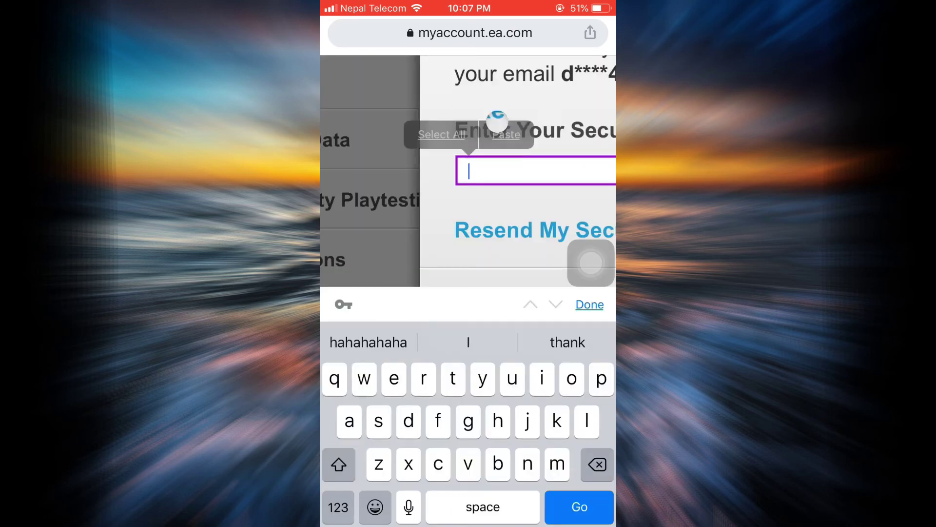
{"action": "left_click", "coordinate": [506, 134]}
{"action": "left_click", "coordinate": [589, 304]}
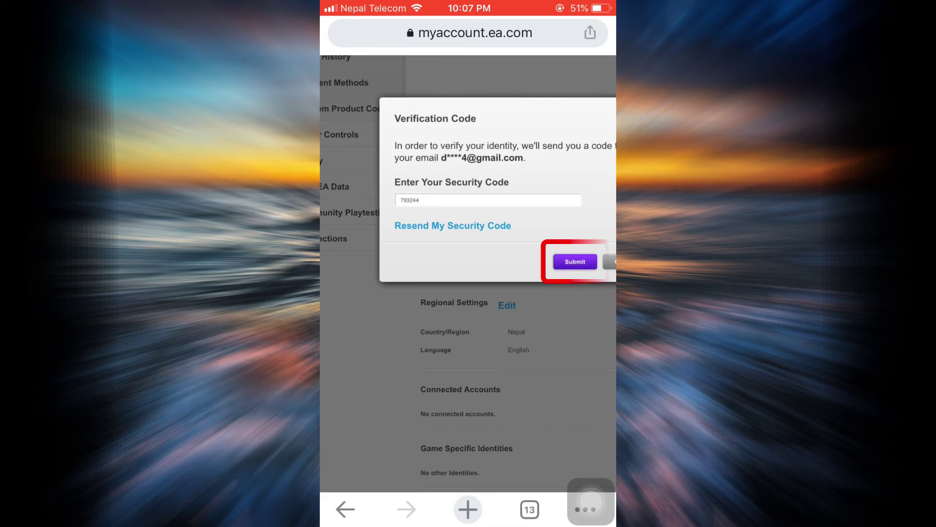
{"action": "left_click", "coordinate": [575, 262]}
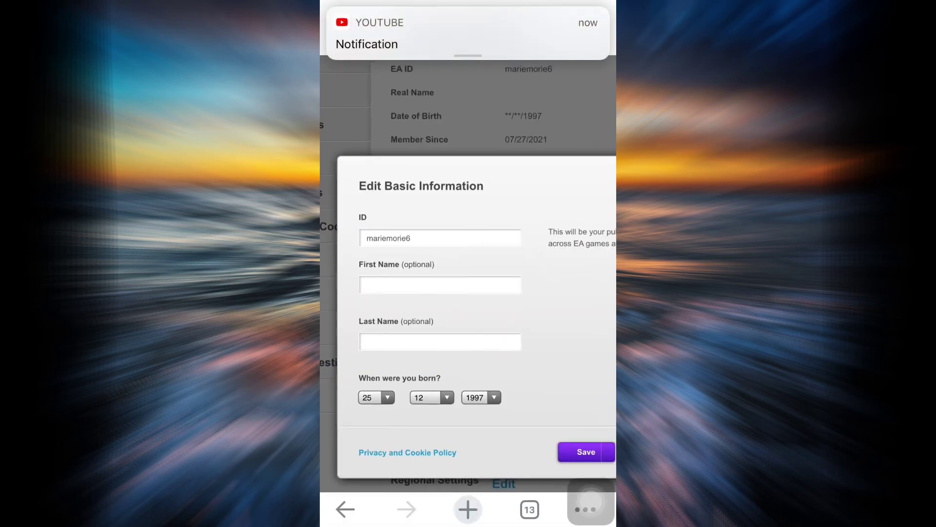
- Enter the first name 'Marie' and fill in the last name field
{"action": "left_click", "coordinate": [402, 282]}
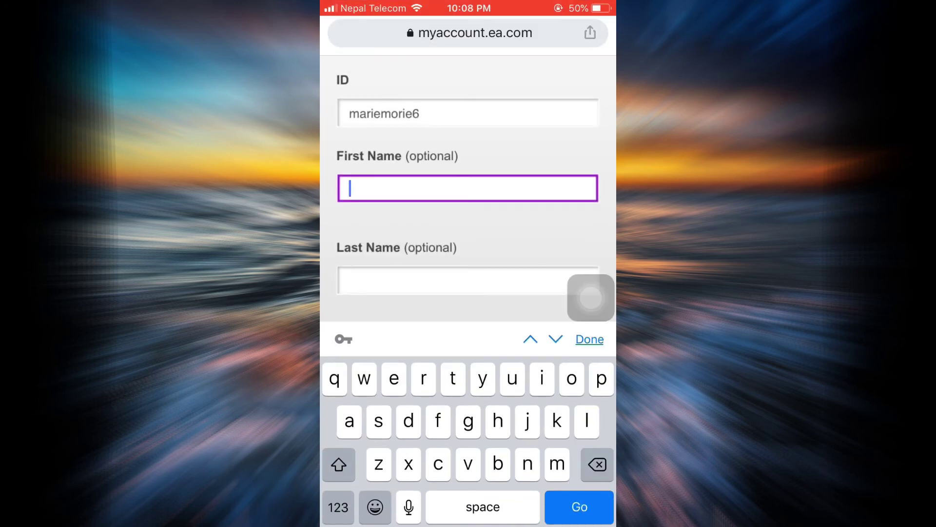
{"action": "type", "text": "m"}
{"action": "key", "text": "BackSpace"}
{"action": "type", "text": "Marie"}
{"action": "left_click", "coordinate": [454, 280]}
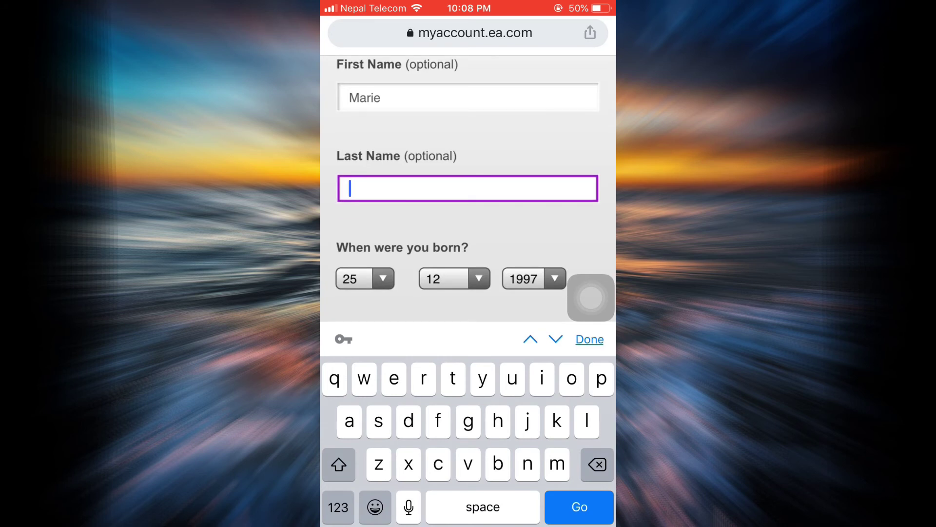
{"action": "type", "text": "Mar"}
{"action": "key", "text": "BackSpace"}
{"action": "key", "text": "BackSpace"}
{"action": "type", "text": "orie"}
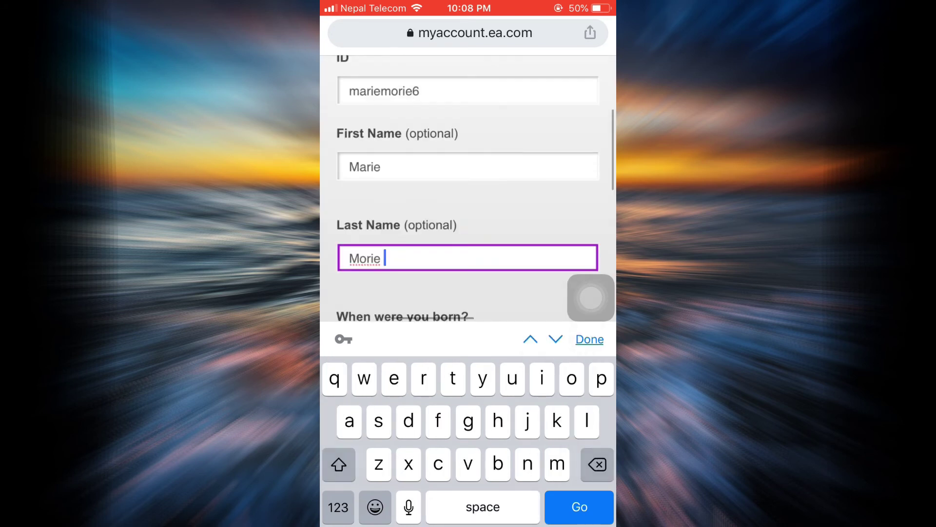
{"action": "left_click", "coordinate": [468, 115]}
{"action": "key", "text": "BackSpace"}
{"action": "key", "text": "BackSpace"}
{"action": "key", "text": "BackSpace"}
{"action": "key", "text": "BackSpace"}
{"action": "key", "text": "BackSpace"}
{"action": "key", "text": "BackSpace"}
{"action": "key", "text": "BackSpace"}
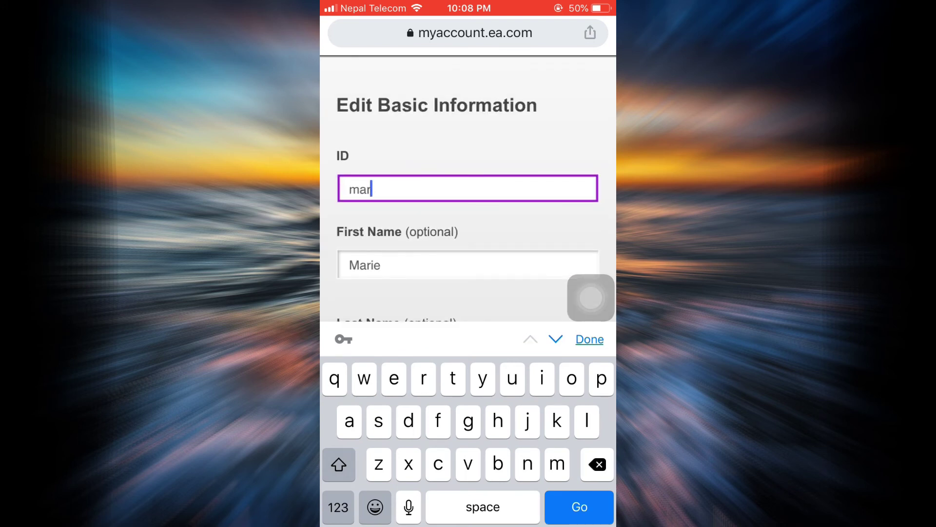
{"action": "key", "text": "BackSpace"}
{"action": "key", "text": "BackSpace"}
{"action": "key", "text": "BackSpace"}
{"action": "type", "text": "bi di"}
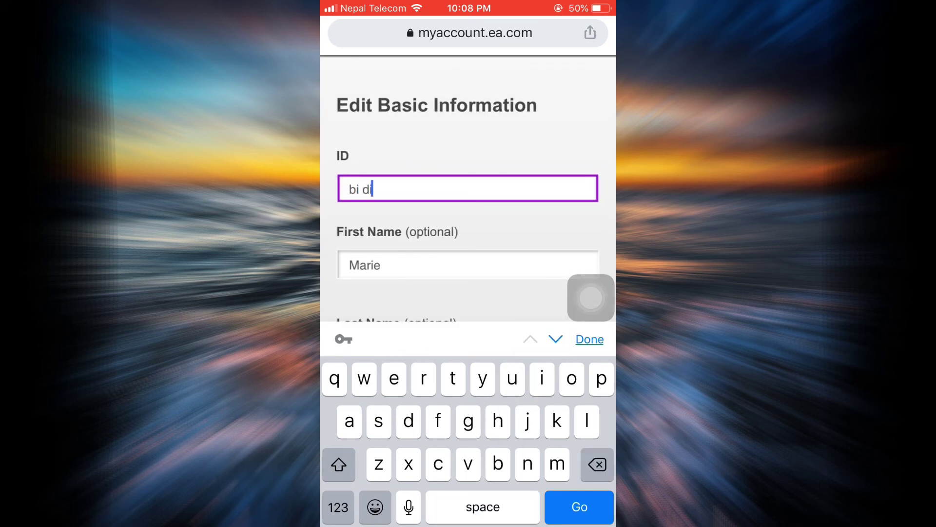
{"action": "key", "text": "BackSpace"}
{"action": "key", "text": "BackSpace"}
{"action": "key", "text": "BackSpace"}
{"action": "type", "text": "ndigr"}
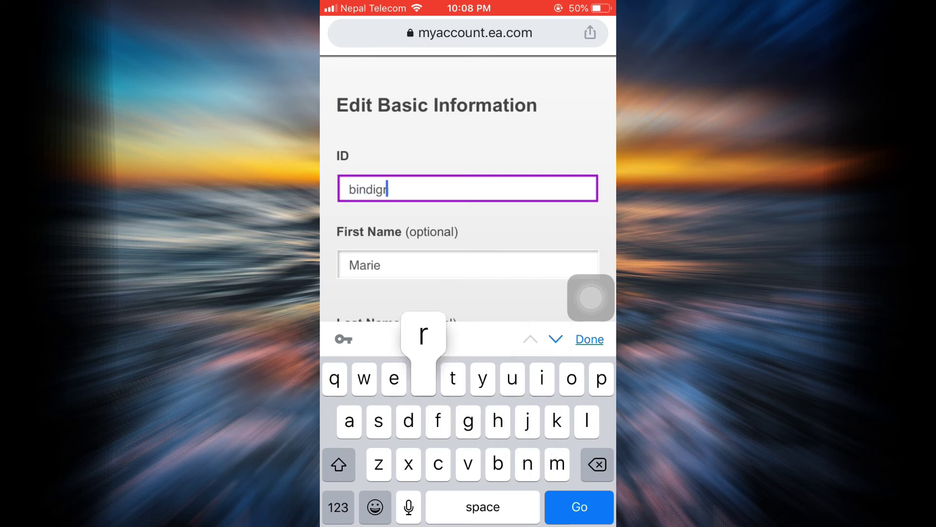
{"action": "type", "text": "rrl101"}
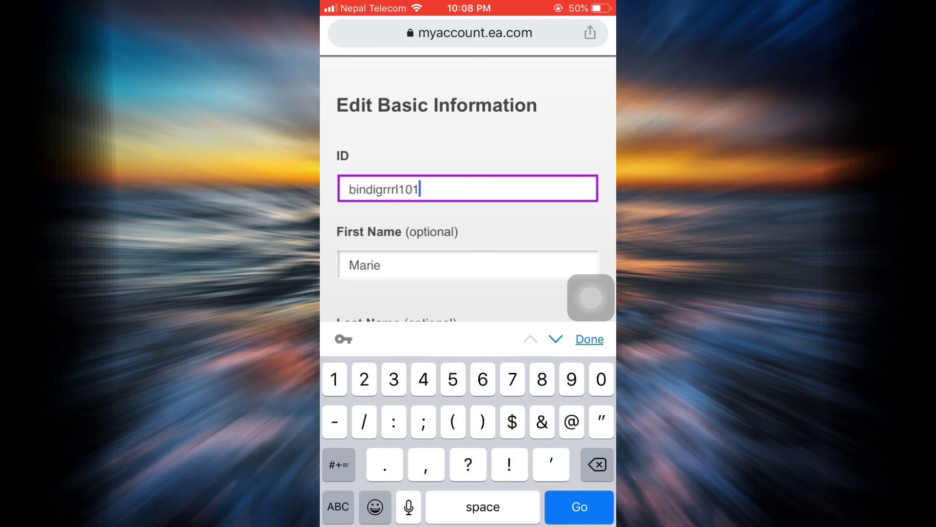
{"action": "left_click", "coordinate": [590, 339]}
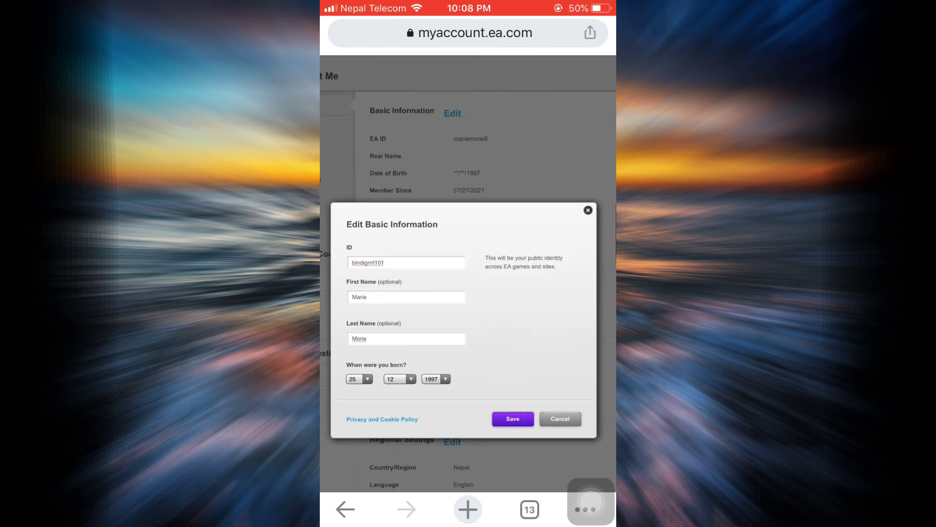
- Save the new EA ID and real name, then scroll About Me to verify them
{"action": "left_click", "coordinate": [513, 418]}
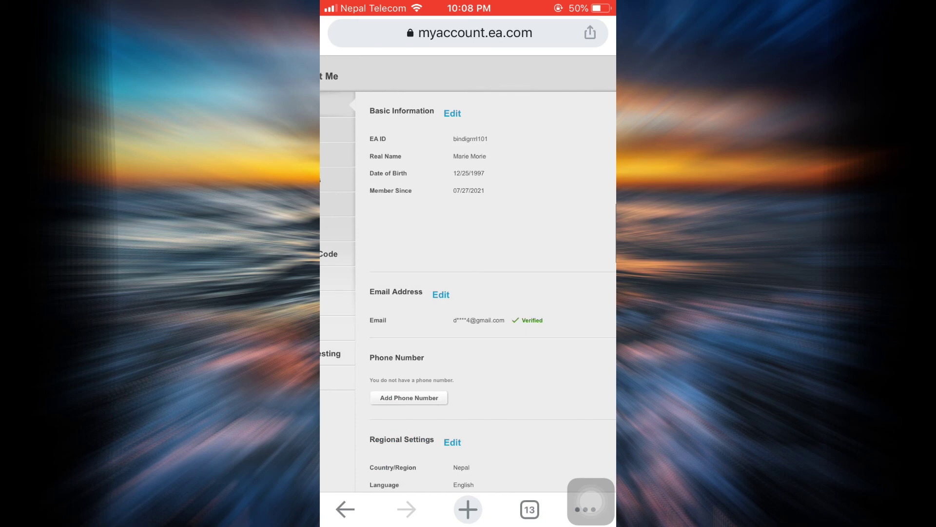
{"action": "scroll", "coordinate": [469, 264], "scroll_direction": "down", "scroll_amount": 3}
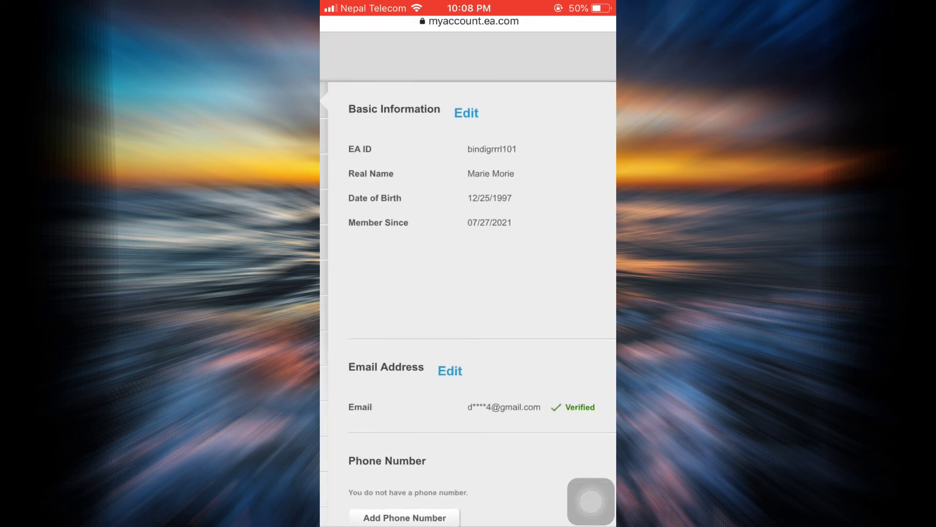
{"action": "scroll", "coordinate": [468, 244], "scroll_direction": "up", "scroll_amount": 3}
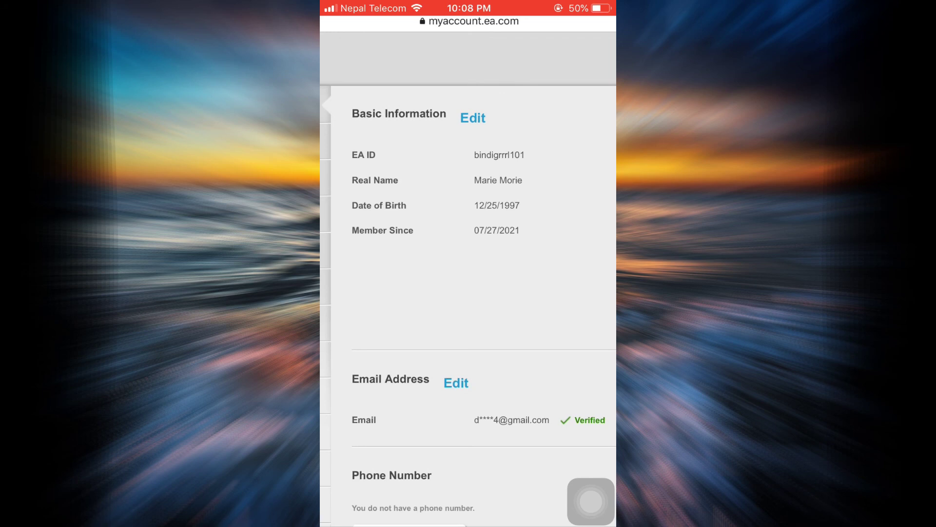
{"action": "scroll", "coordinate": [468, 263], "scroll_direction": "down", "scroll_amount": 5}
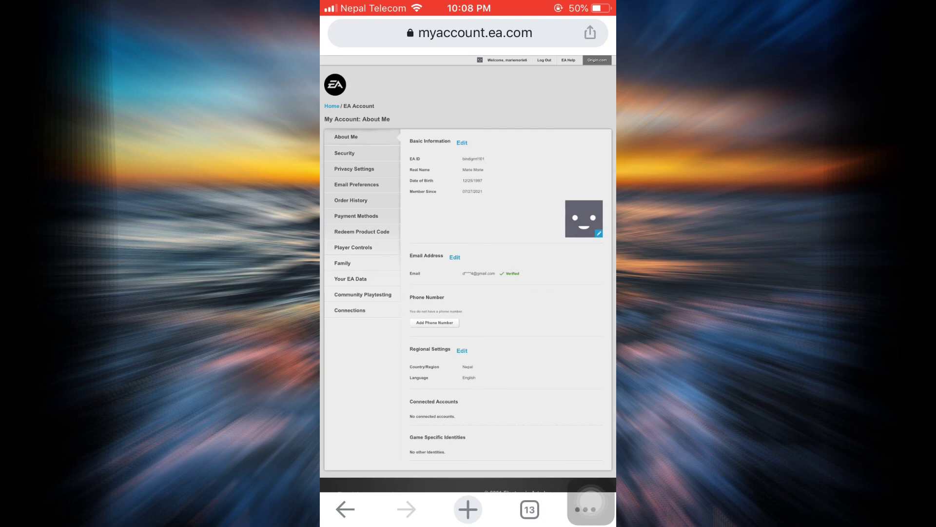